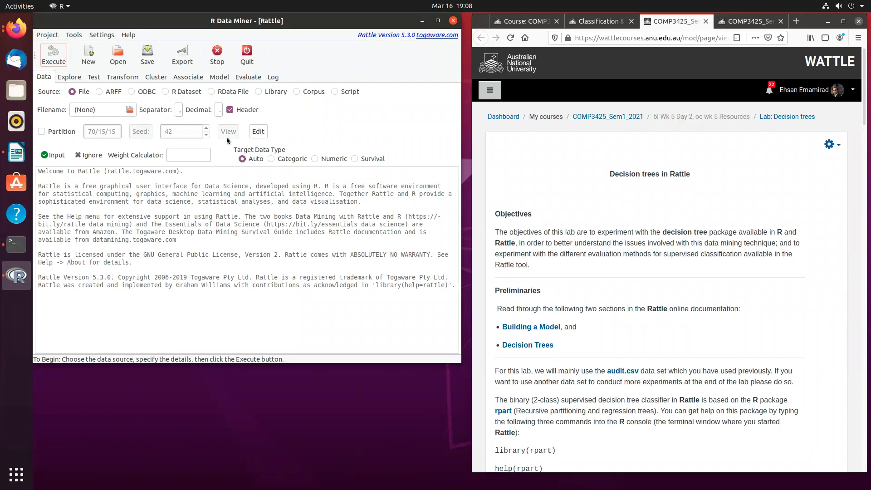
Step: Choose audit.csv from the file chooser as Rattle's data file
{"action": "left_click", "coordinate": [129, 110]}
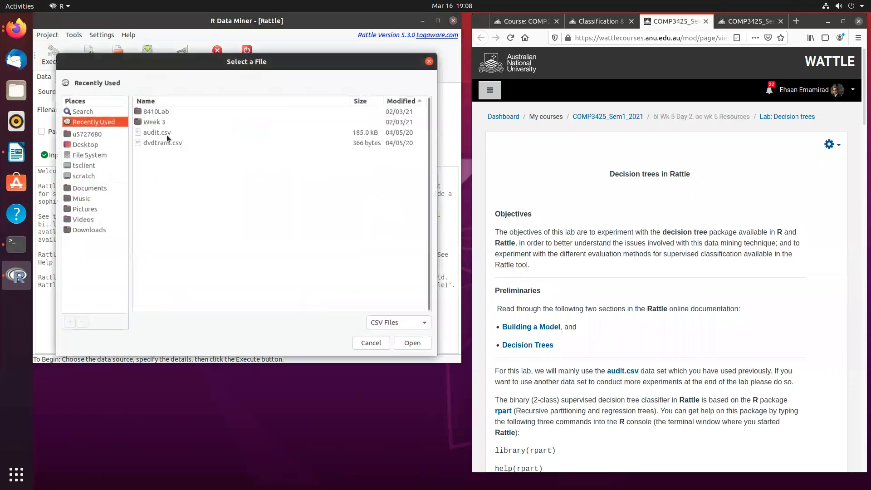
{"action": "left_click", "coordinate": [141, 133]}
{"action": "double_click", "coordinate": [141, 133]}
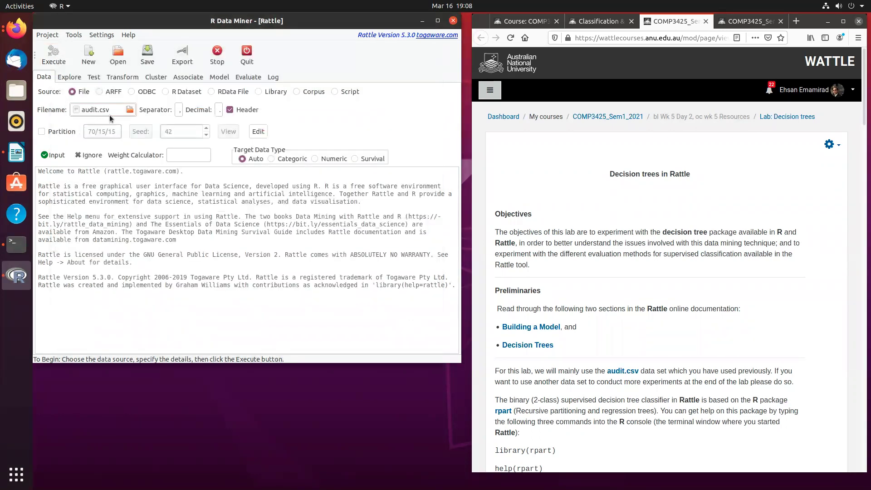
Step: Load audit.csv, turn partitioning off, and set TARGET_Adjusted's role to Input
{"action": "left_click", "coordinate": [54, 55]}
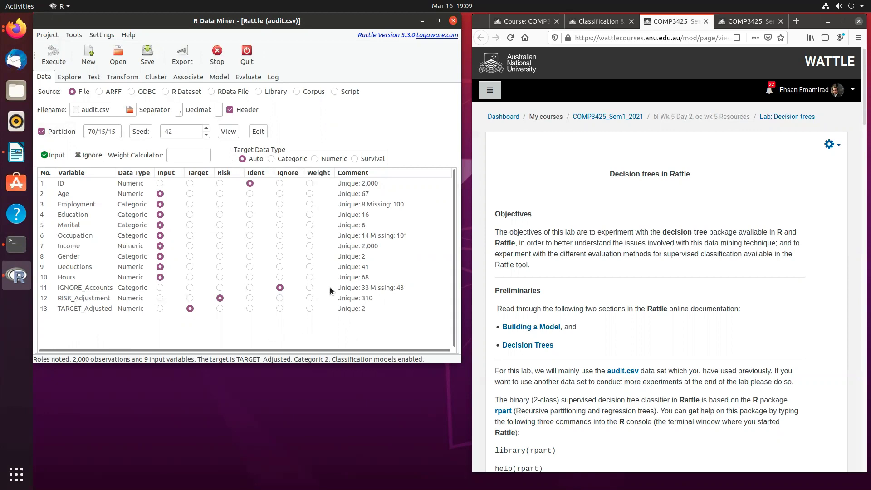
{"action": "left_click", "coordinate": [42, 131]}
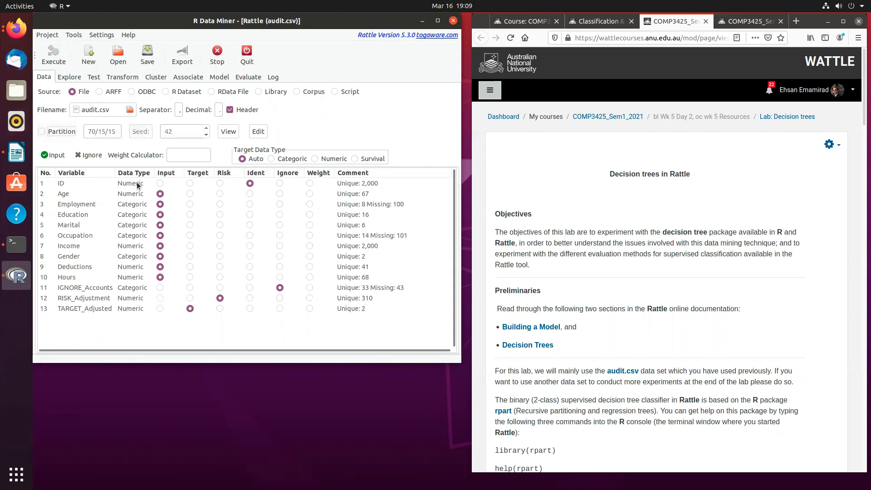
{"action": "left_click", "coordinate": [160, 309]}
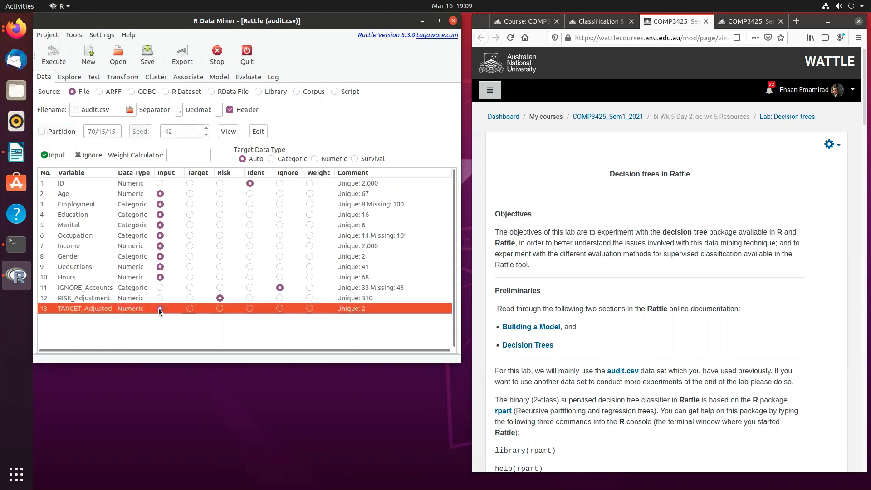
Step: Apply the new roles and generate a Describe summary of audit.csv on the Explore tab
{"action": "left_click", "coordinate": [53, 55]}
{"action": "left_click", "coordinate": [66, 78]}
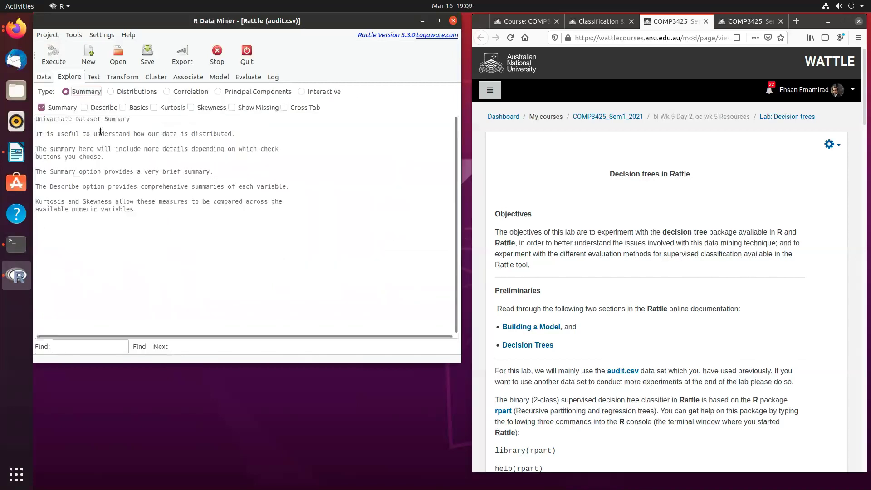
{"action": "left_click", "coordinate": [84, 107]}
{"action": "left_click", "coordinate": [53, 53]}
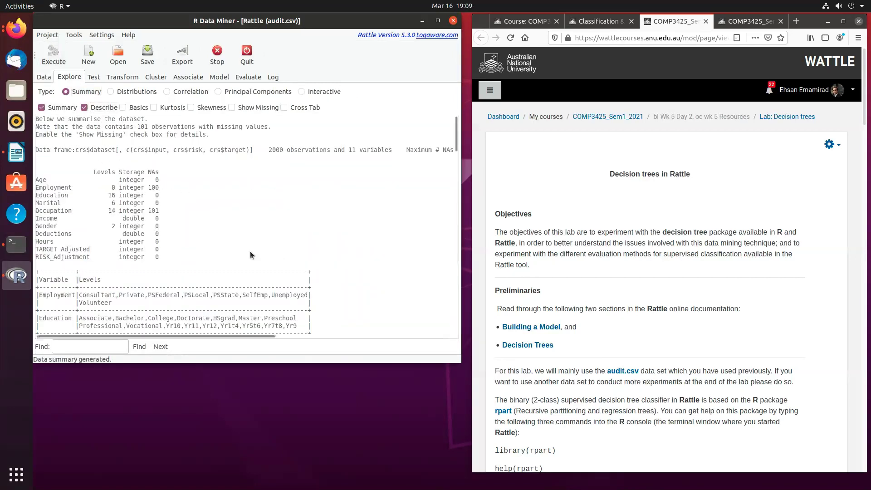
Step: Scroll through the summary and highlight the TARGET_Adjusted statistics (mean 0.2315)
{"action": "scroll", "coordinate": [271, 252], "scroll_direction": "down", "scroll_amount": 10}
{"action": "scroll", "coordinate": [271, 257], "scroll_direction": "down", "scroll_amount": 15}
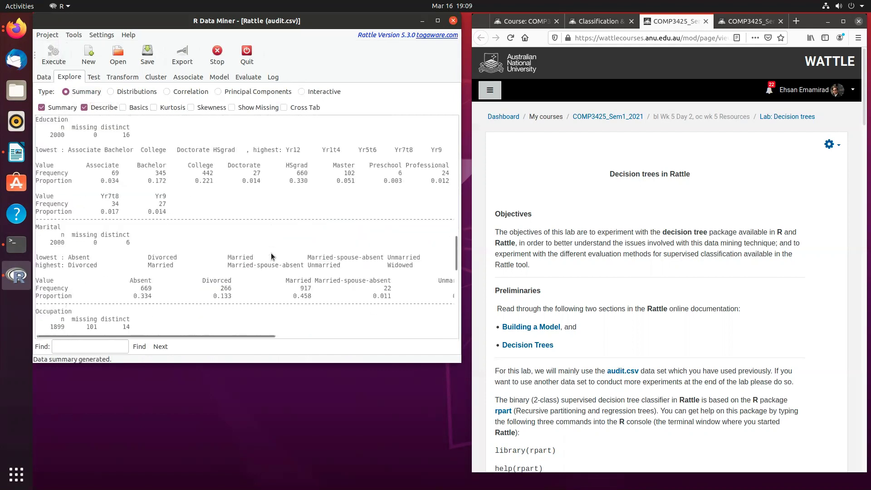
{"action": "scroll", "coordinate": [271, 256], "scroll_direction": "down", "scroll_amount": 4}
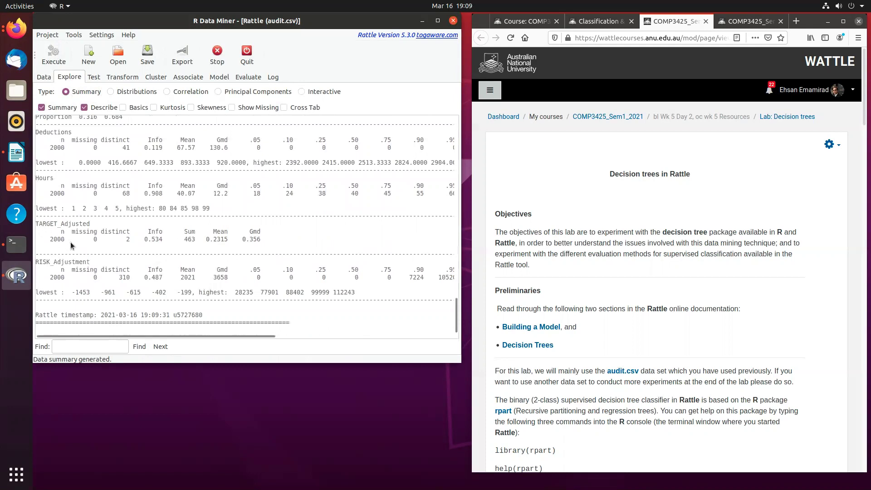
{"action": "left_click_drag", "start_coordinate": [68, 239], "coordinate": [60, 232]}
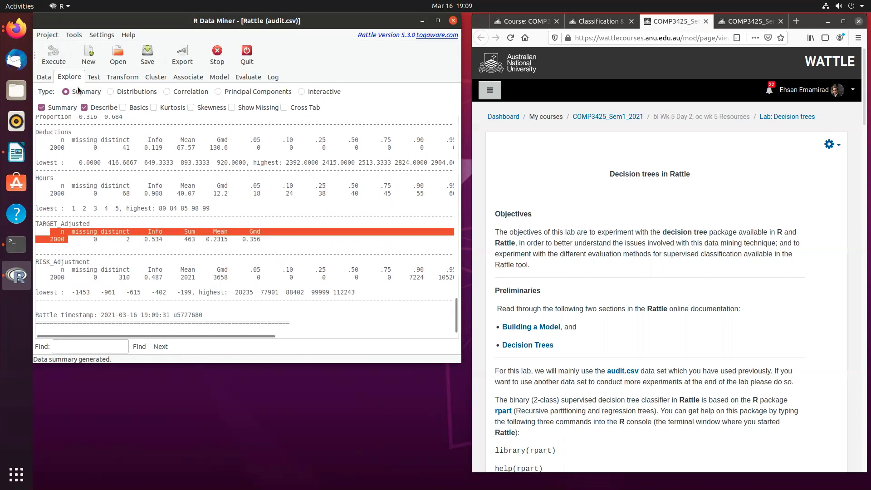
{"action": "left_click", "coordinate": [44, 77]}
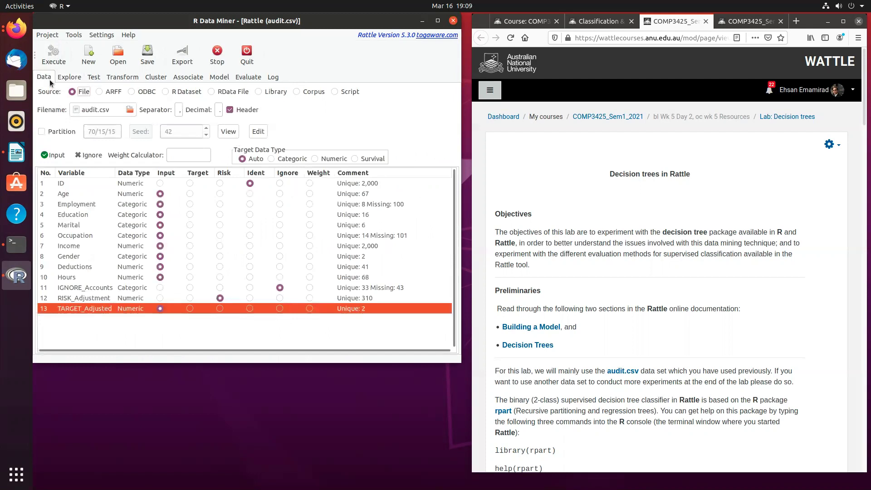
{"action": "left_click", "coordinate": [229, 132]}
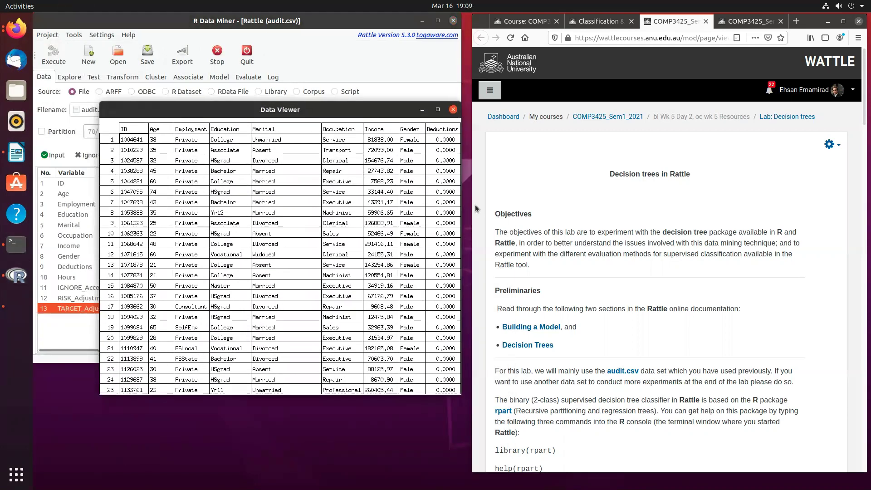
{"action": "left_click_drag", "start_coordinate": [461, 205], "coordinate": [728, 208]}
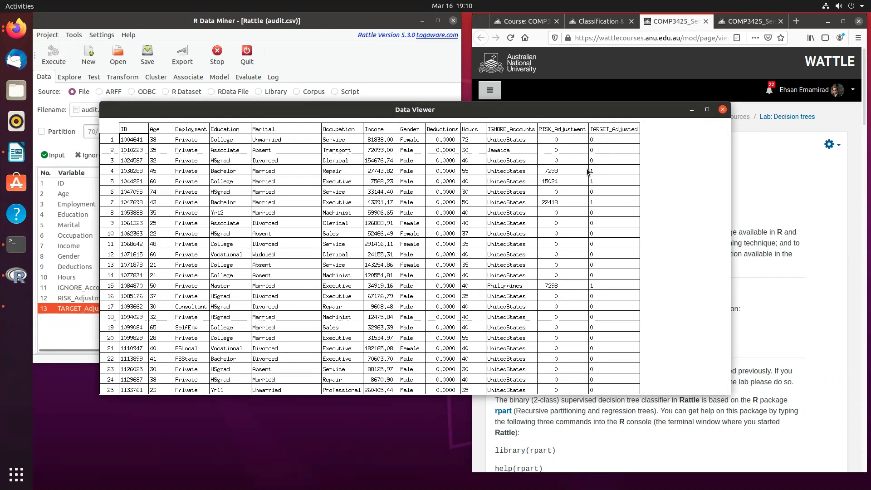
{"action": "left_click", "coordinate": [723, 110]}
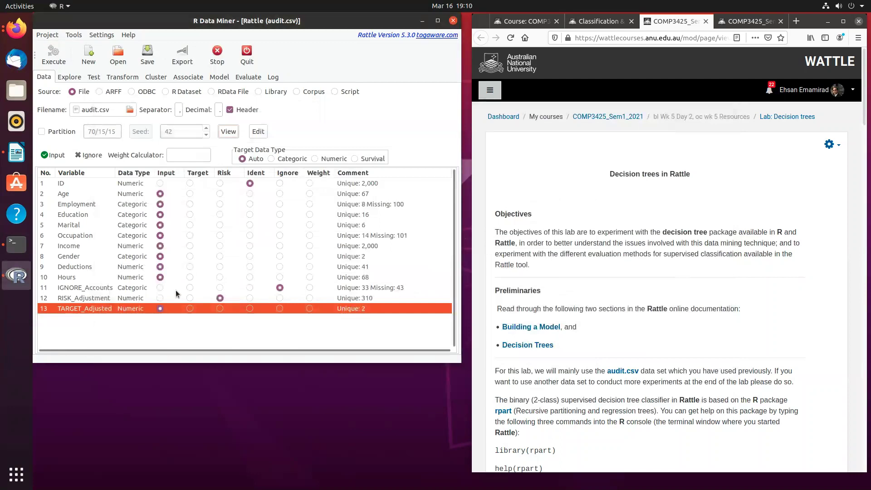
Step: Make TARGET_Adjusted the target with partitioning on, apply the roles, and go to the Model tab
{"action": "left_click", "coordinate": [190, 308]}
{"action": "left_click", "coordinate": [42, 131]}
{"action": "left_click", "coordinate": [54, 56]}
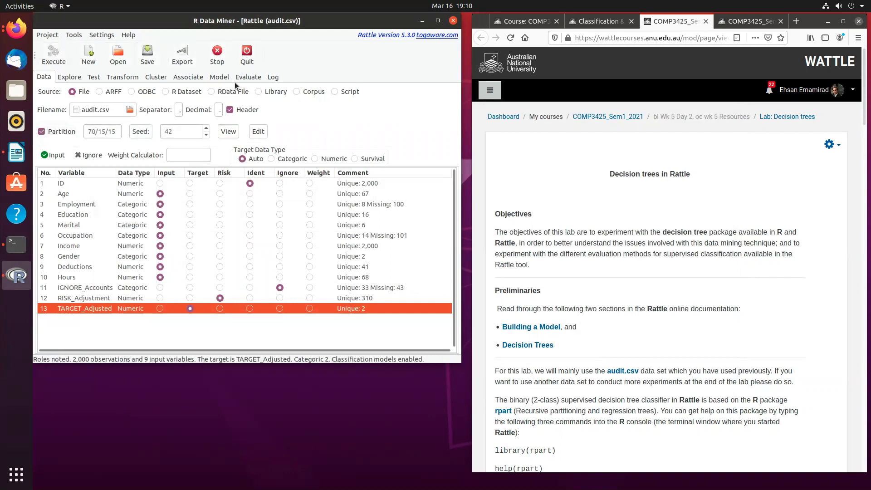
{"action": "left_click", "coordinate": [219, 77]}
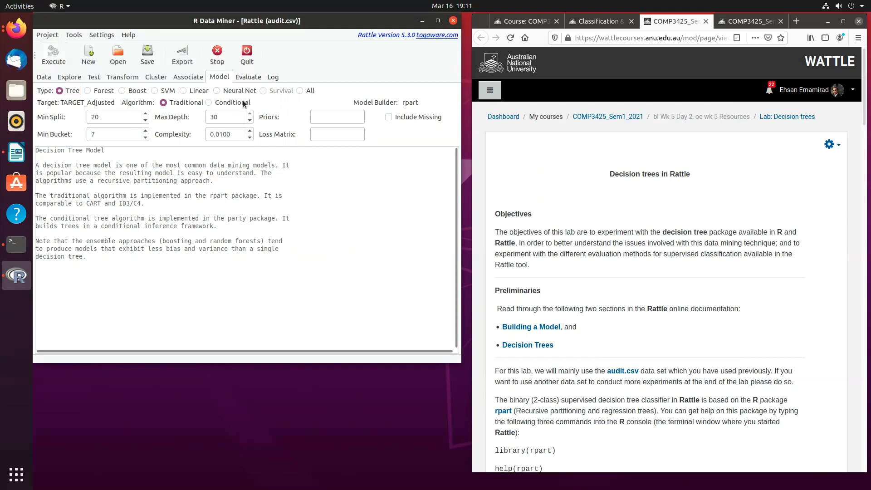
{"action": "left_click", "coordinate": [54, 55]}
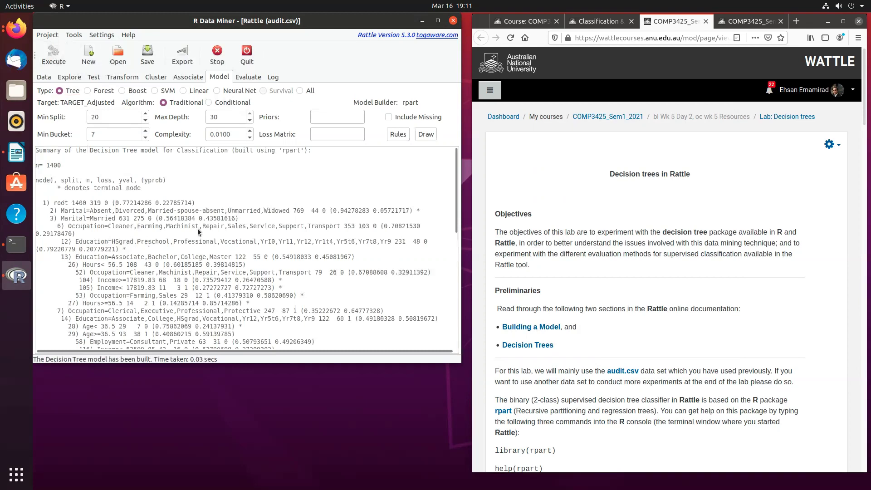
{"action": "scroll", "coordinate": [197, 228], "scroll_direction": "down", "scroll_amount": 1}
{"action": "scroll", "coordinate": [145, 245], "scroll_direction": "down", "scroll_amount": 5}
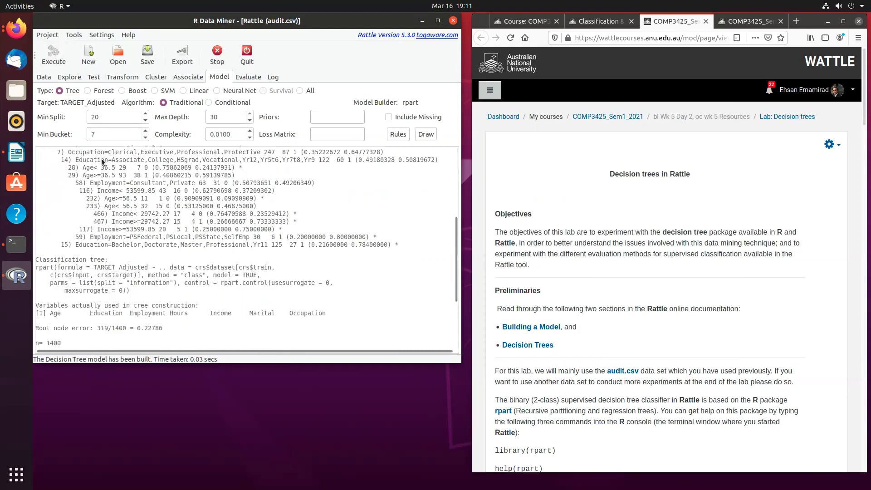
{"action": "scroll", "coordinate": [136, 220], "scroll_direction": "up", "scroll_amount": 6}
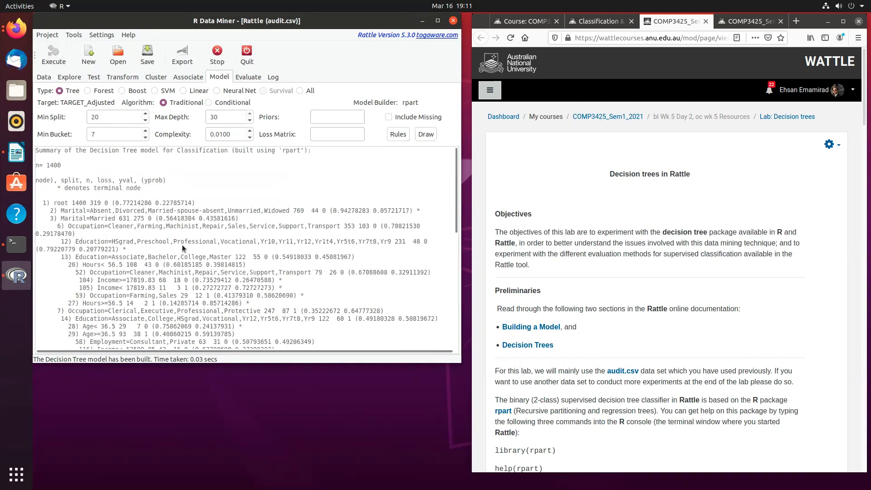
Step: Plot the decision tree, which splits first on Marital, in a graphics window moved right, and scroll the summary
{"action": "left_click", "coordinate": [430, 136]}
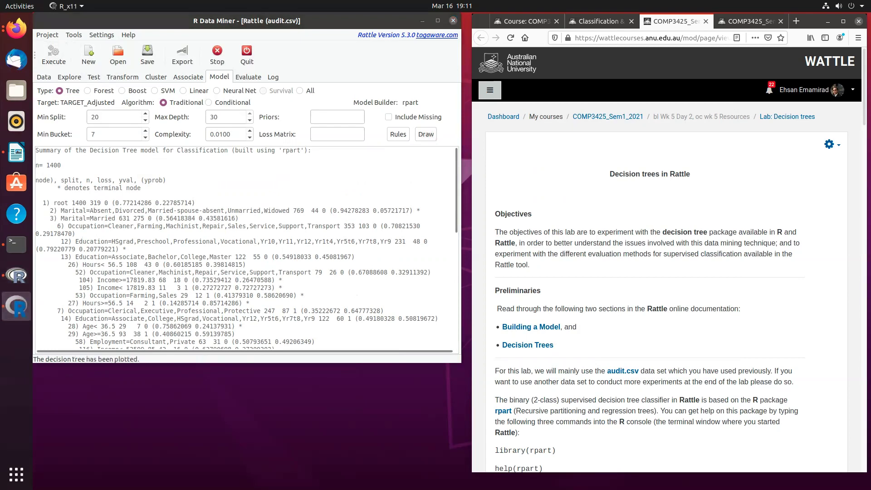
{"action": "left_click_drag", "start_coordinate": [219, 37], "coordinate": [630, 73]}
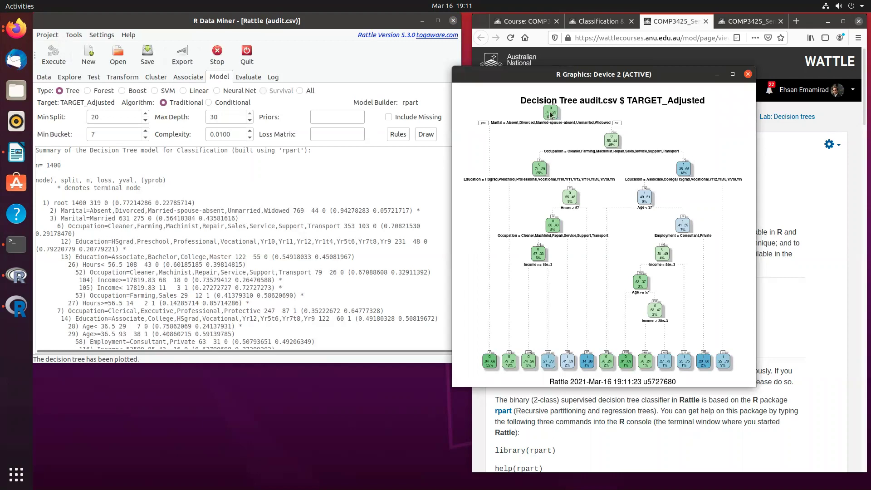
{"action": "left_click_drag", "start_coordinate": [571, 75], "coordinate": [628, 74]}
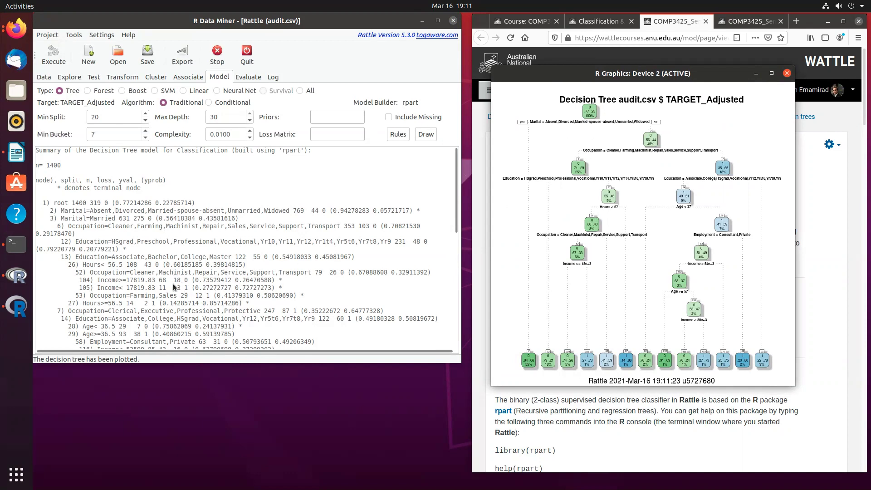
{"action": "scroll", "coordinate": [176, 275], "scroll_direction": "down", "scroll_amount": 3}
{"action": "scroll", "coordinate": [141, 319], "scroll_direction": "down", "scroll_amount": 1}
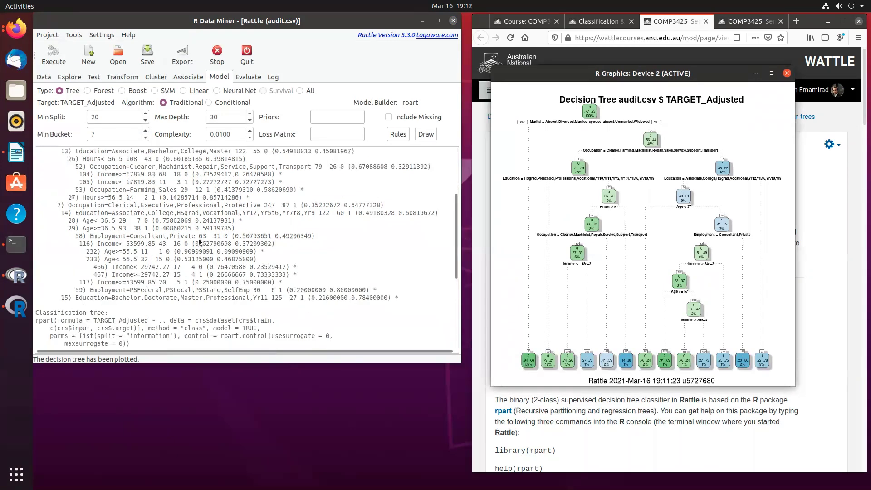
{"action": "scroll", "coordinate": [200, 240], "scroll_direction": "up", "scroll_amount": 2}
{"action": "scroll", "coordinate": [325, 219], "scroll_direction": "up", "scroll_amount": 2}
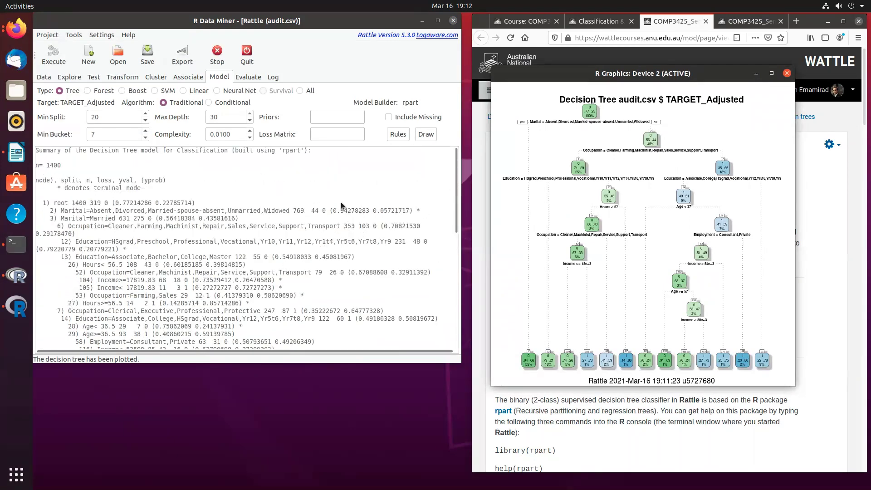
Step: List the tree as rules and scroll to them, e.g. rule 59 predicting TARGET_Adjusted=1 at prob 0.80
{"action": "left_click", "coordinate": [400, 134]}
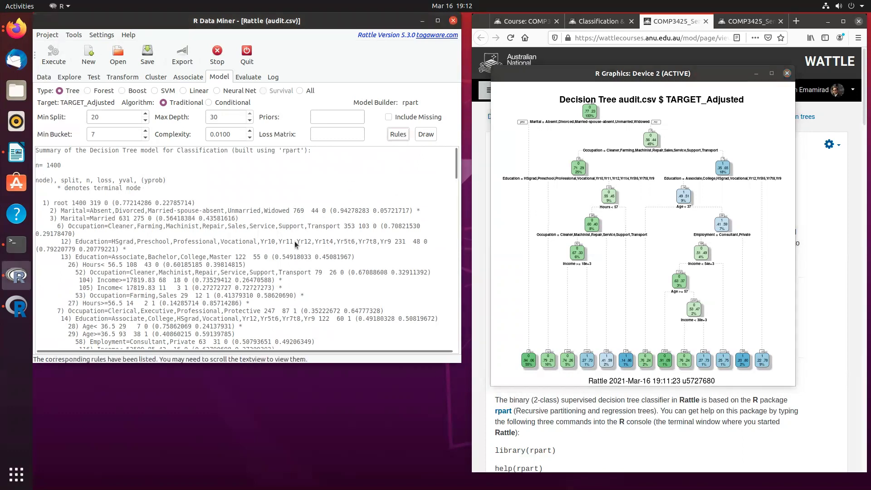
{"action": "scroll", "coordinate": [295, 241], "scroll_direction": "down", "scroll_amount": 3}
{"action": "scroll", "coordinate": [293, 238], "scroll_direction": "down", "scroll_amount": 3}
{"action": "scroll", "coordinate": [284, 233], "scroll_direction": "down", "scroll_amount": 5}
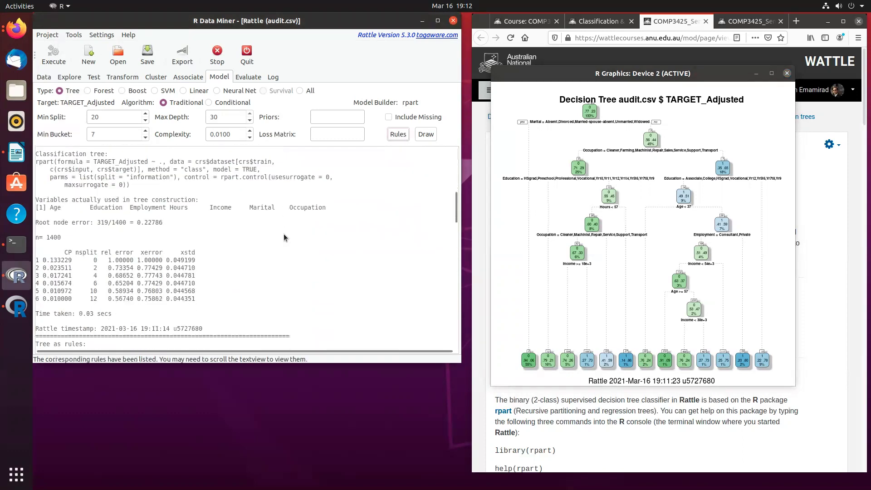
{"action": "scroll", "coordinate": [221, 246], "scroll_direction": "down", "scroll_amount": 10}
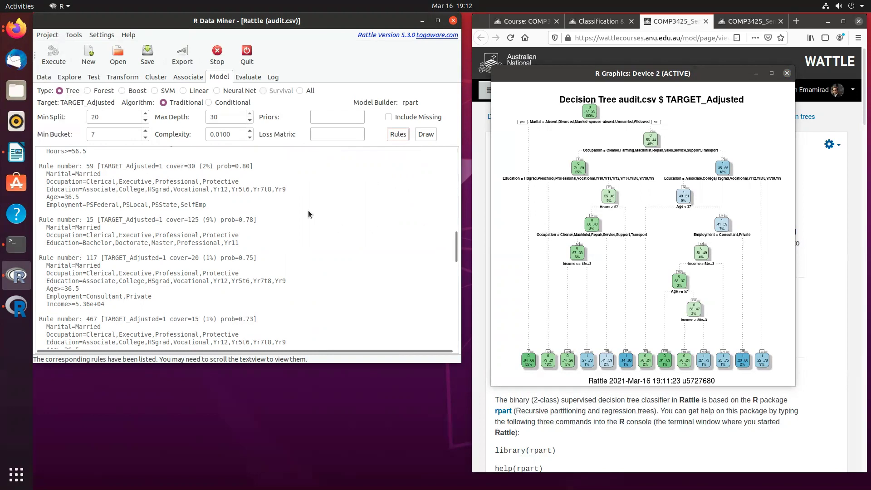
Step: Run the Error Matrix on Testing data: 19% overall error, 24.05% averaged class error
{"action": "left_click", "coordinate": [247, 82]}
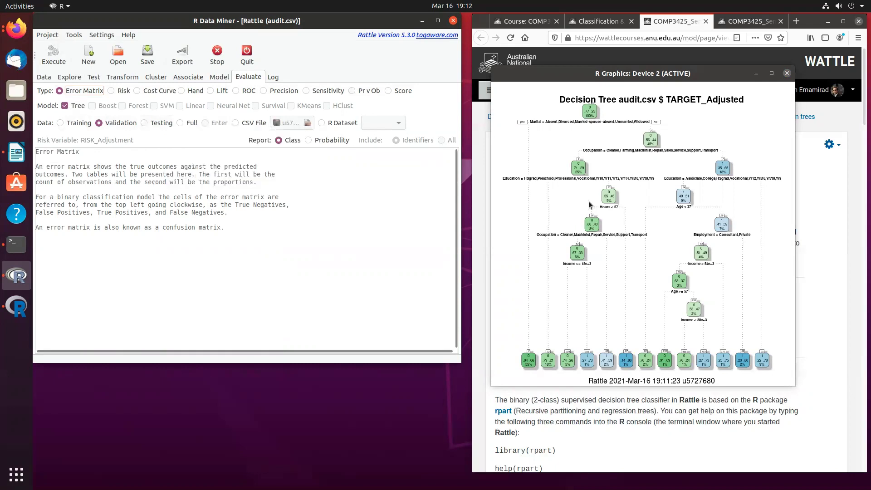
{"action": "left_click", "coordinate": [144, 123]}
{"action": "left_click", "coordinate": [53, 58]}
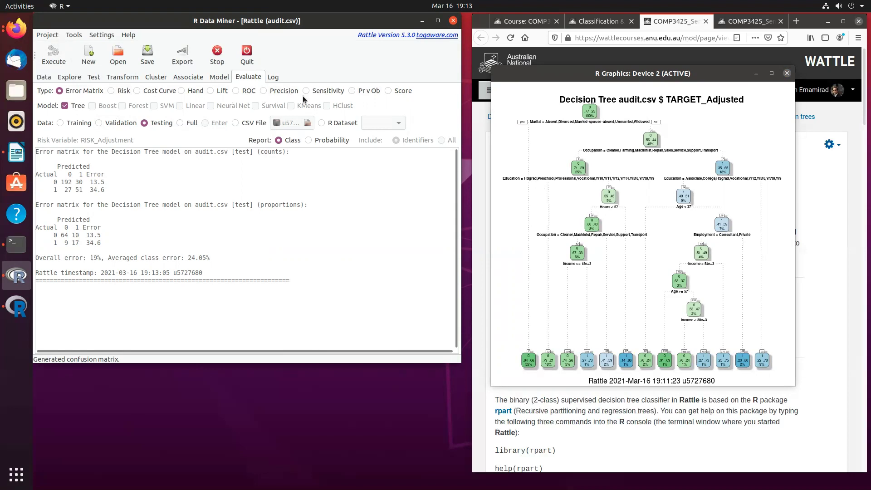
Step: Generate the Predicted versus Observed plot on test data (pseudo R-square 0.2856) and reposition its window
{"action": "left_click", "coordinate": [361, 91]}
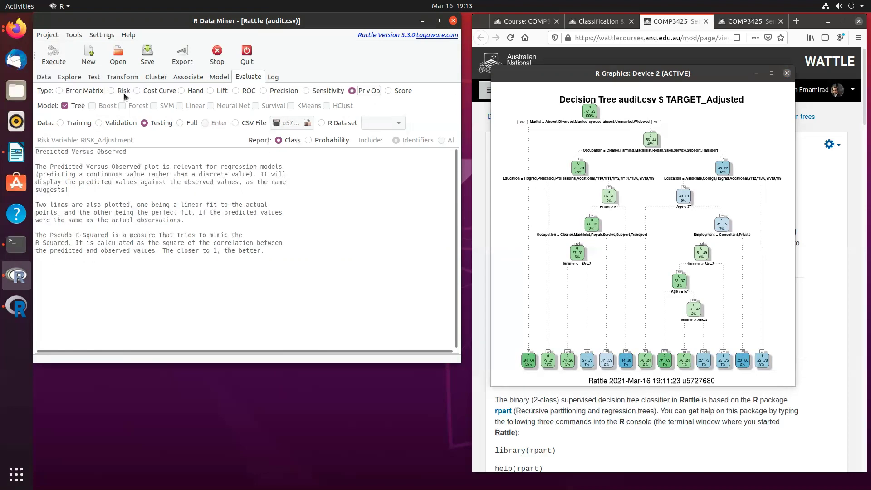
{"action": "left_click", "coordinate": [55, 55]}
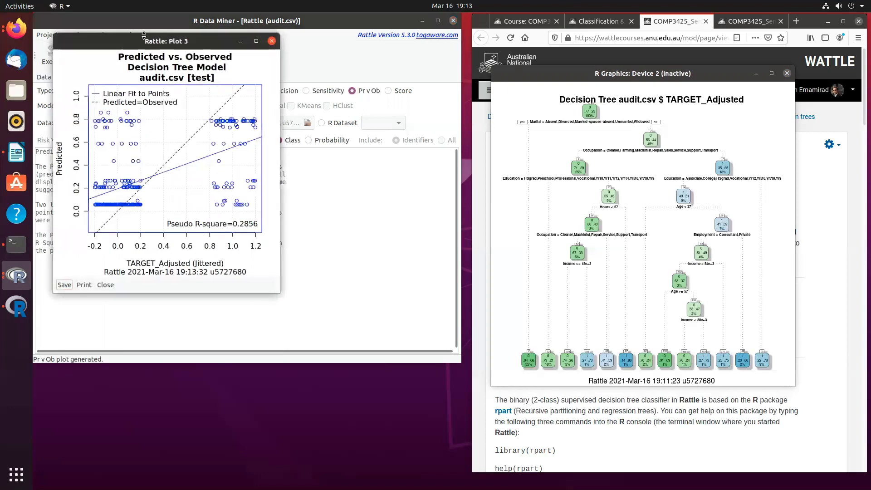
{"action": "left_click_drag", "start_coordinate": [158, 41], "coordinate": [281, 58]}
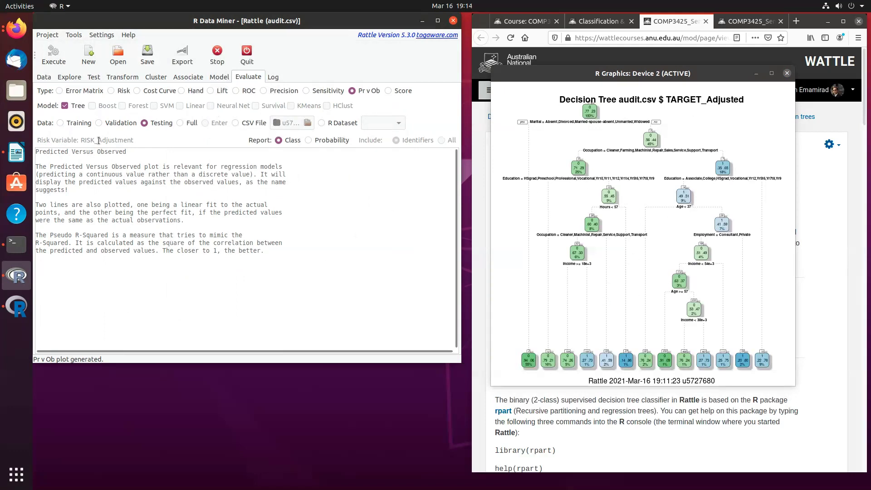
Step: Regenerate the Error Matrix evaluation and return to the Model tab
{"action": "left_click", "coordinate": [59, 90]}
{"action": "left_click", "coordinate": [53, 54]}
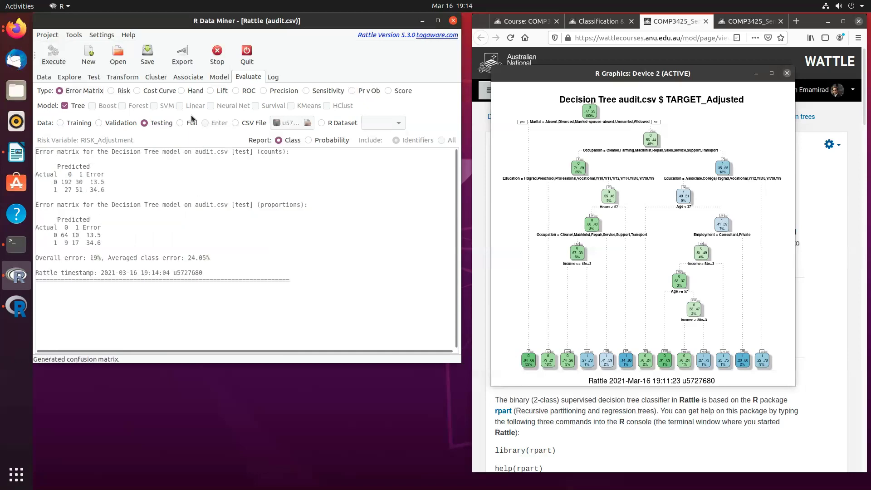
{"action": "left_click", "coordinate": [219, 77]}
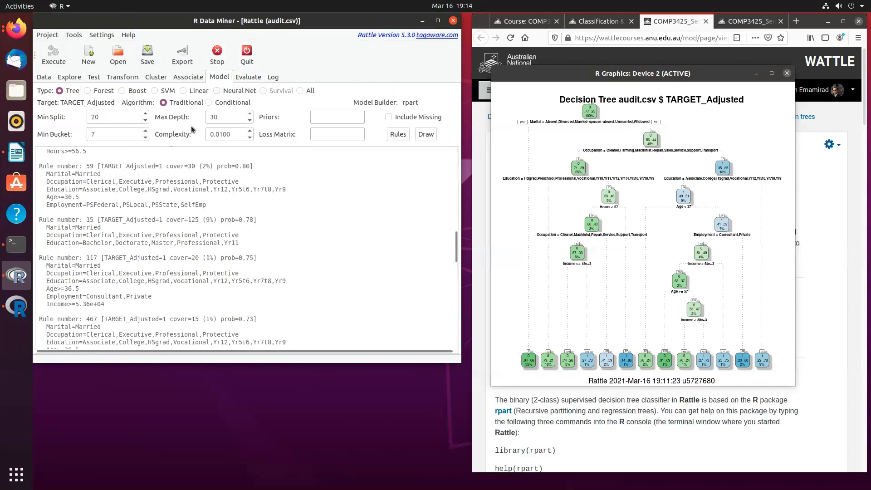
Step: Rebuild the tree with complexity 0.0000, draw it, and widen the plot window leftwards
{"action": "mouse_move", "coordinate": [240, 142]}
{"action": "left_click", "coordinate": [224, 134]}
{"action": "key", "text": "BackSpace"}
{"action": "left_click", "coordinate": [54, 55]}
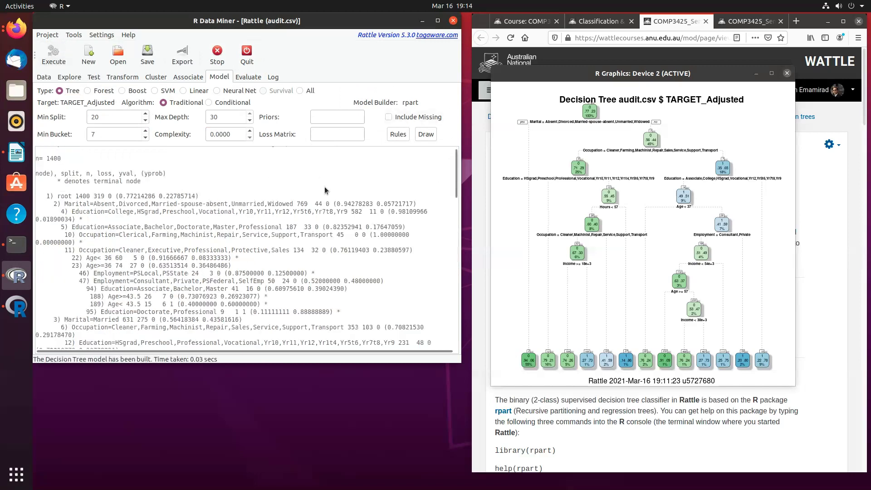
{"action": "left_click", "coordinate": [426, 134]}
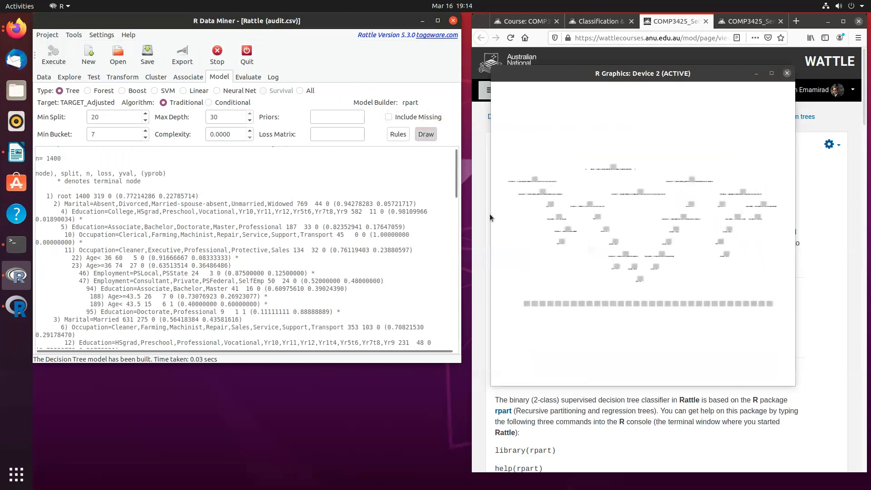
{"action": "left_click_drag", "start_coordinate": [492, 211], "coordinate": [402, 212]}
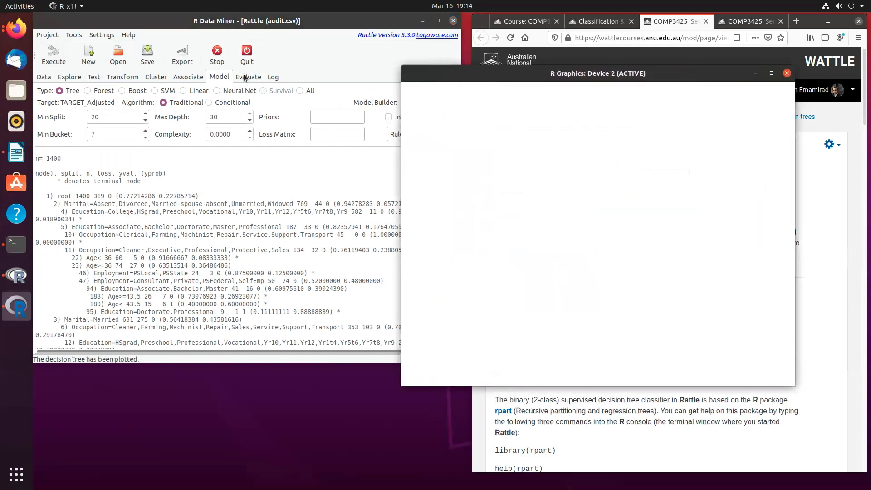